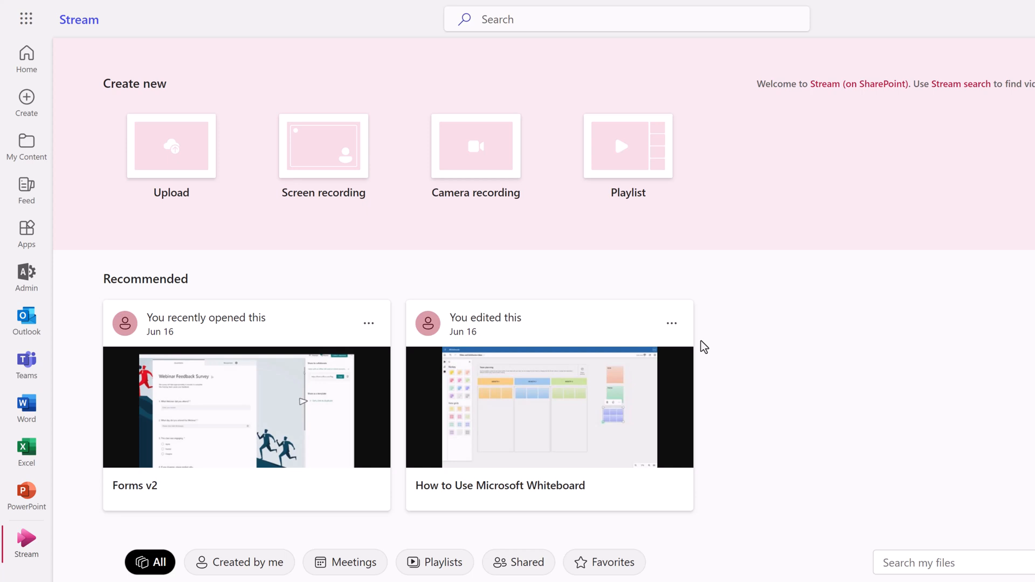
# - Open the ManualMoveStream video and trim it to start at 0:37 and end at 8:48
pyautogui.scroll(-8, 78, 258)
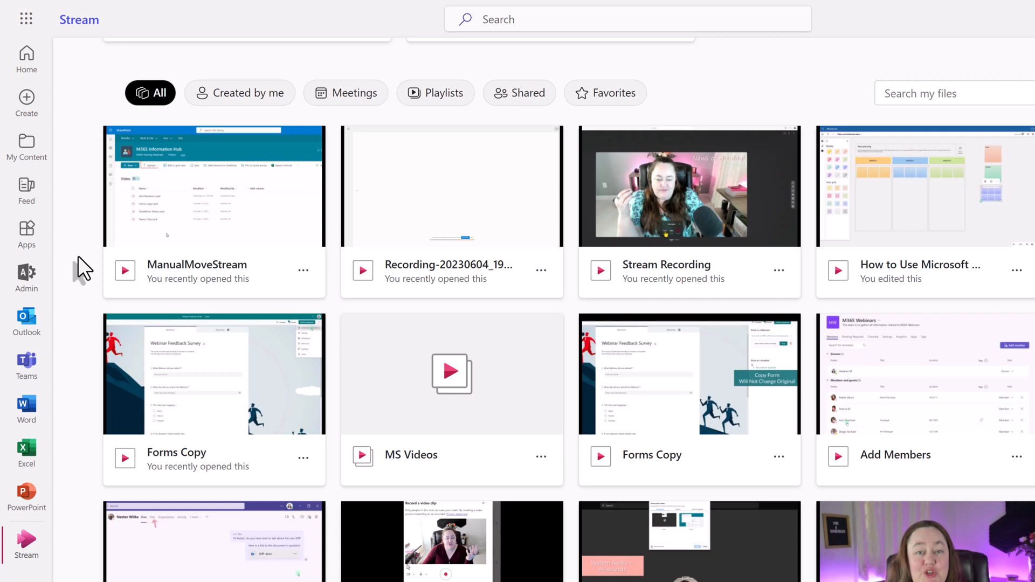
pyautogui.click(182, 233)
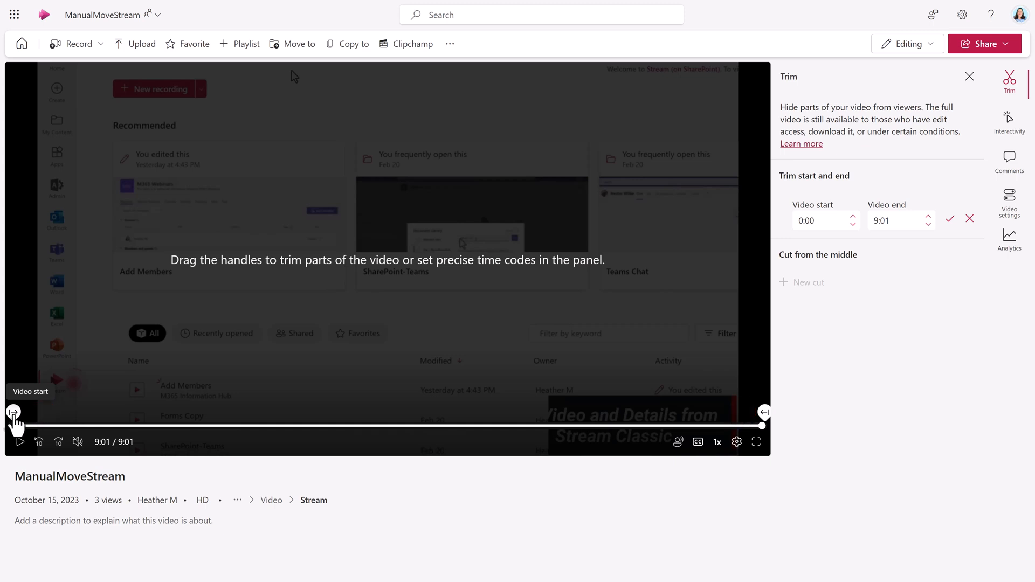
pyautogui.moveTo(15, 420); pyautogui.dragTo(64, 421)
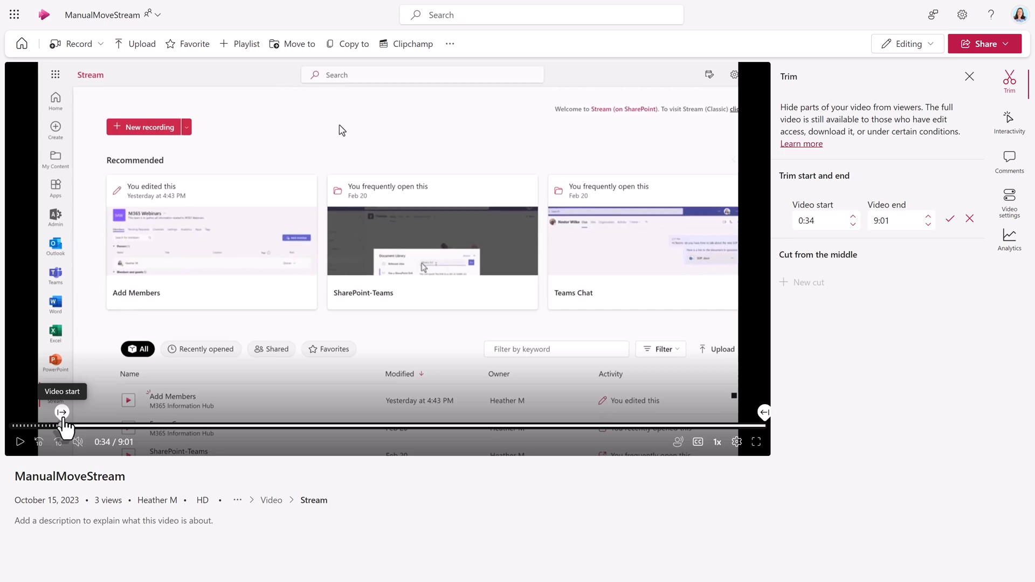
pyautogui.moveTo(64, 424); pyautogui.dragTo(66, 424)
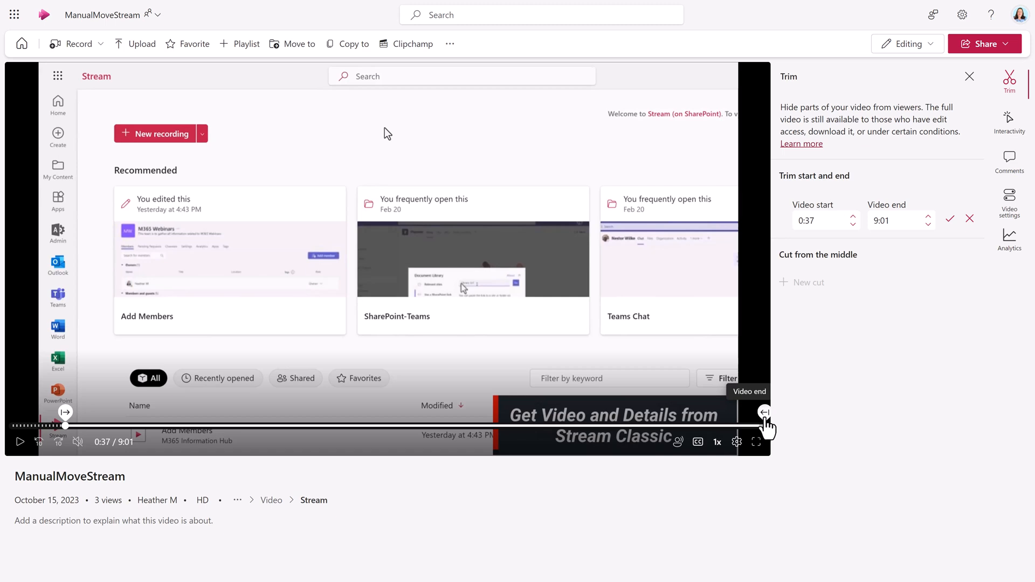
pyautogui.moveTo(766, 426)
pyautogui.mouseDown()
pyautogui.moveTo(738, 426)
pyautogui.moveTo(748, 427)
pyautogui.mouseUp()
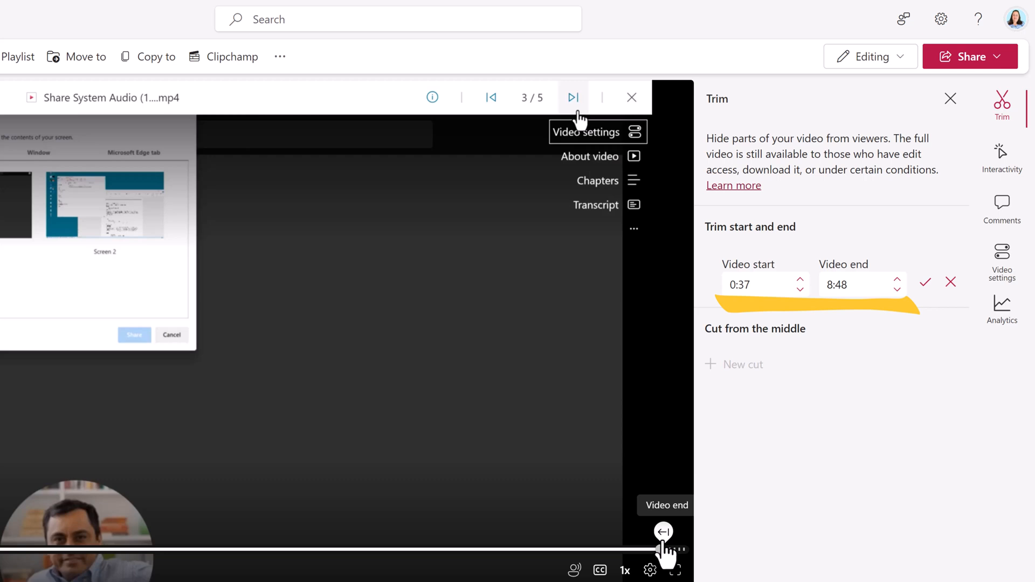
pyautogui.click(925, 286)
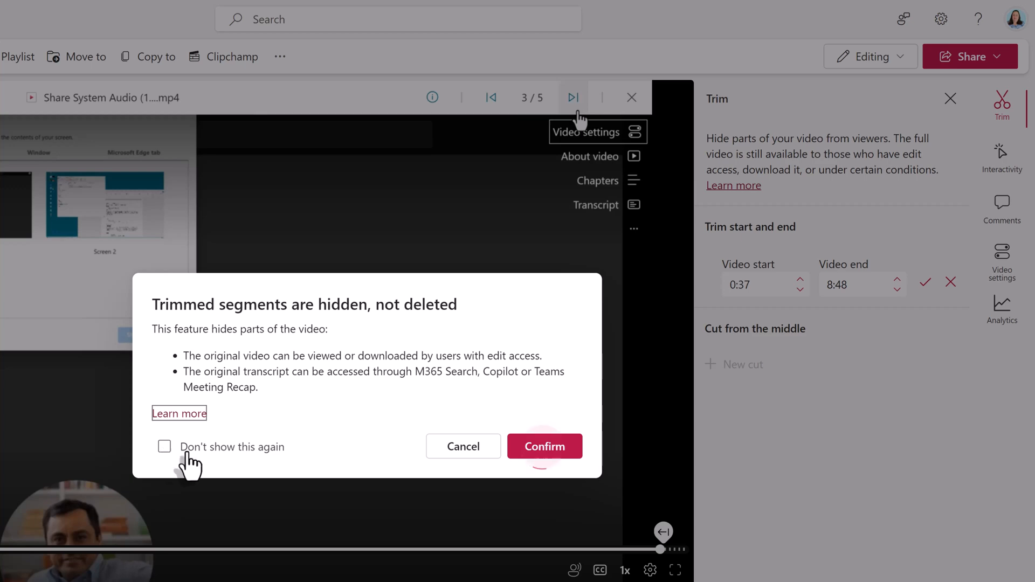
pyautogui.click(558, 456)
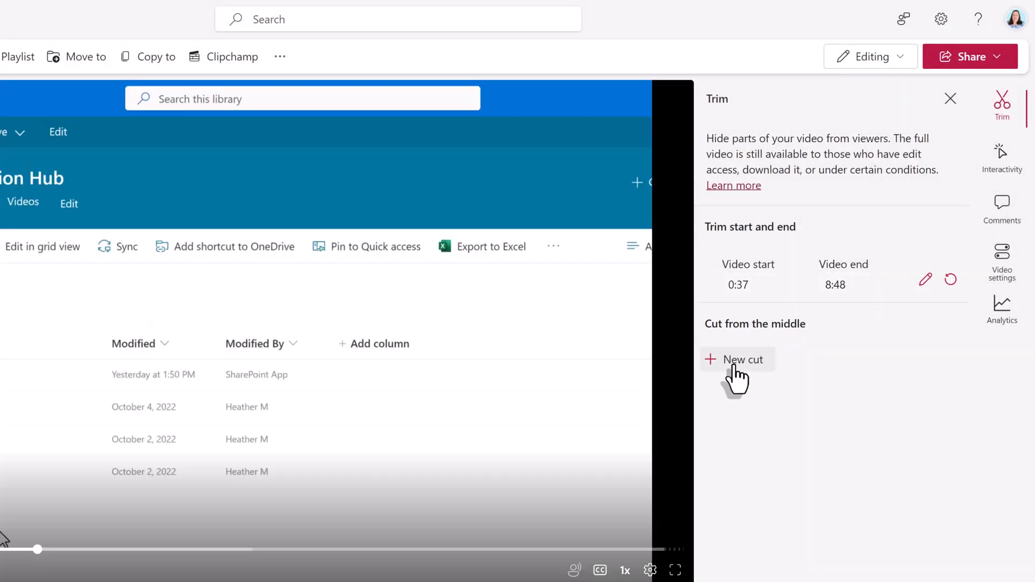
# - Cut the section from 3:33 to 4:35 out of the middle of the video and suppress the hidden-segments notice for future trims
pyautogui.click(777, 360)
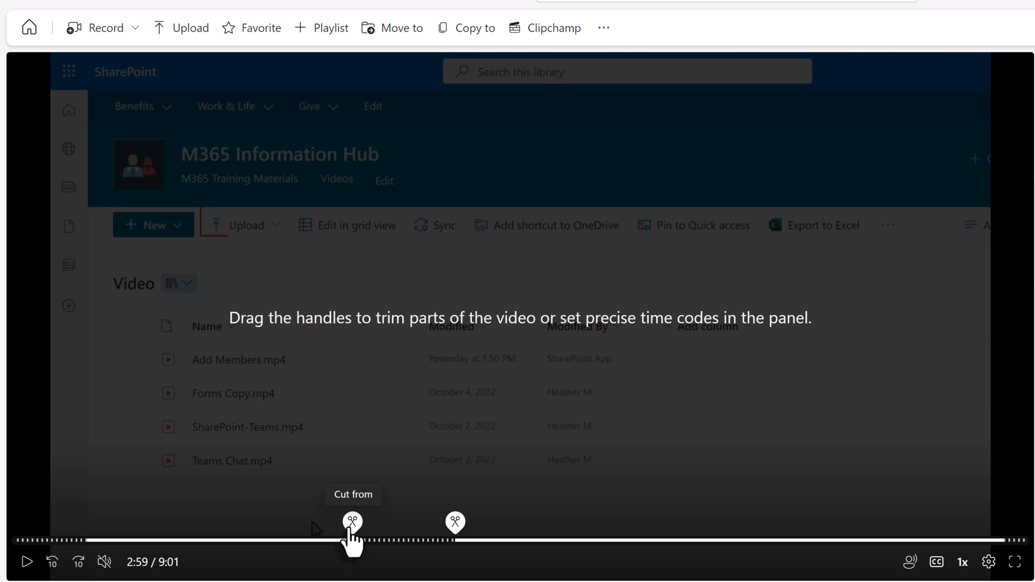
pyautogui.moveTo(351, 534); pyautogui.dragTo(415, 540)
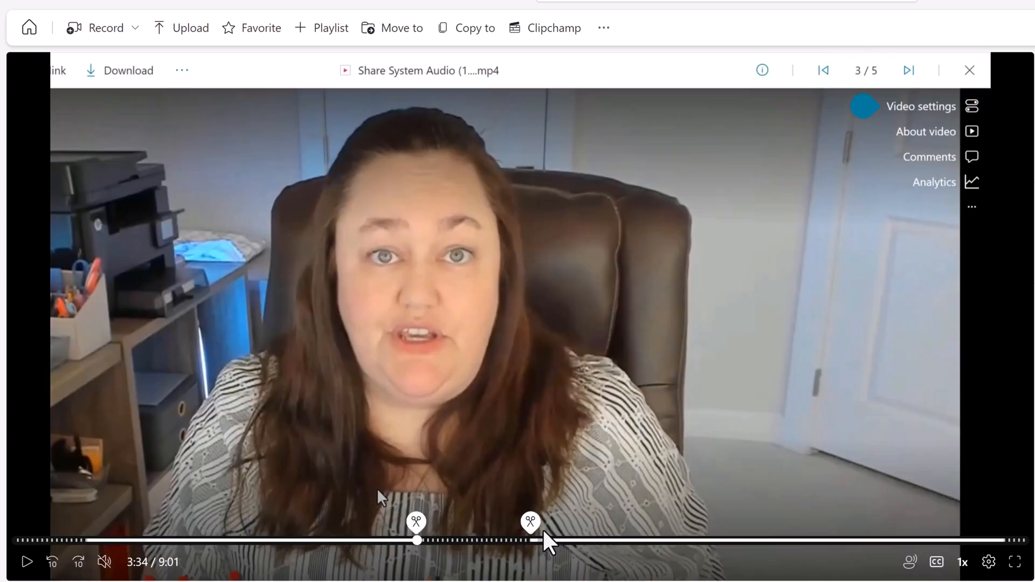
pyautogui.moveTo(417, 541); pyautogui.dragTo(527, 541)
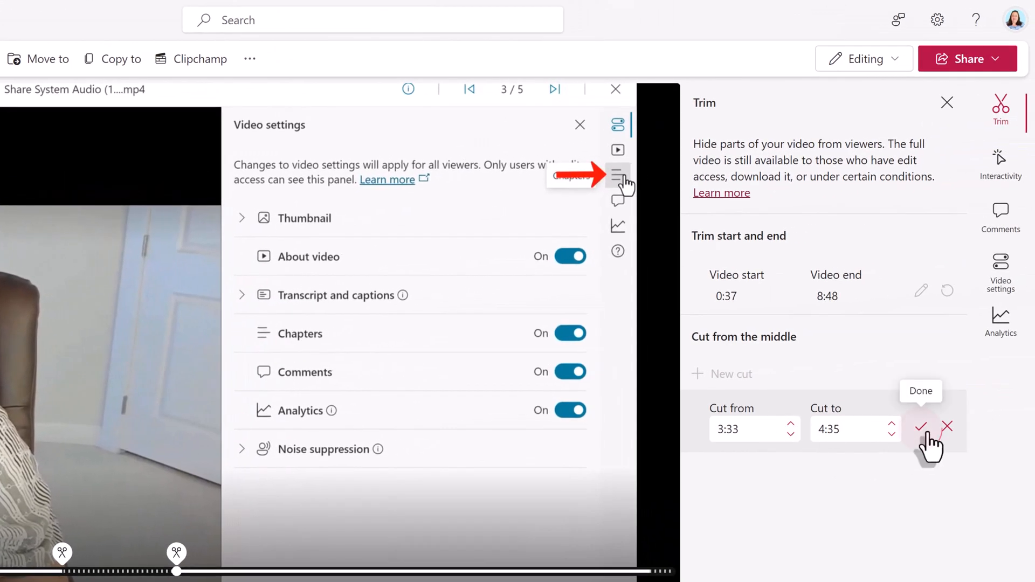
pyautogui.click(921, 429)
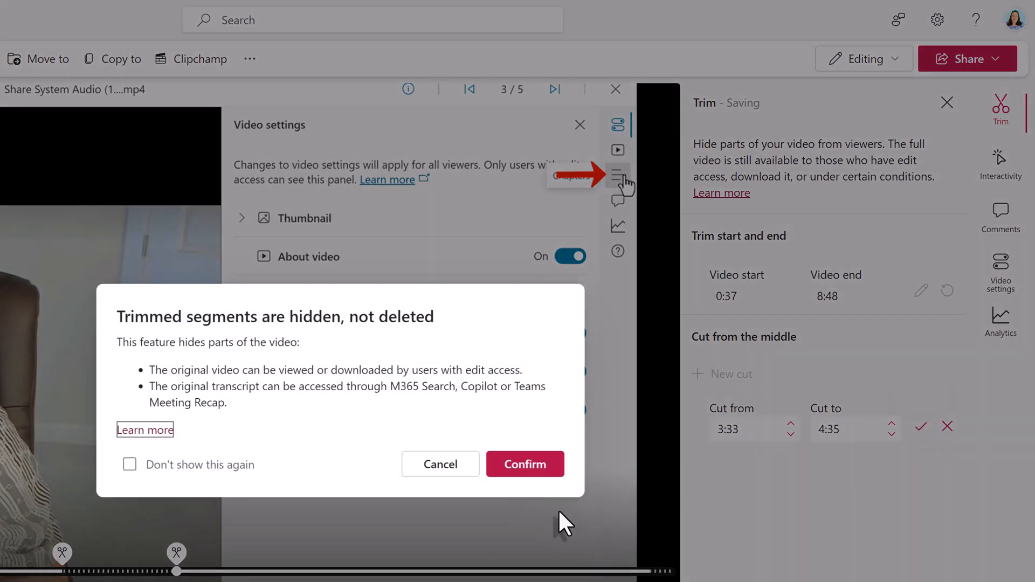
pyautogui.click(129, 464)
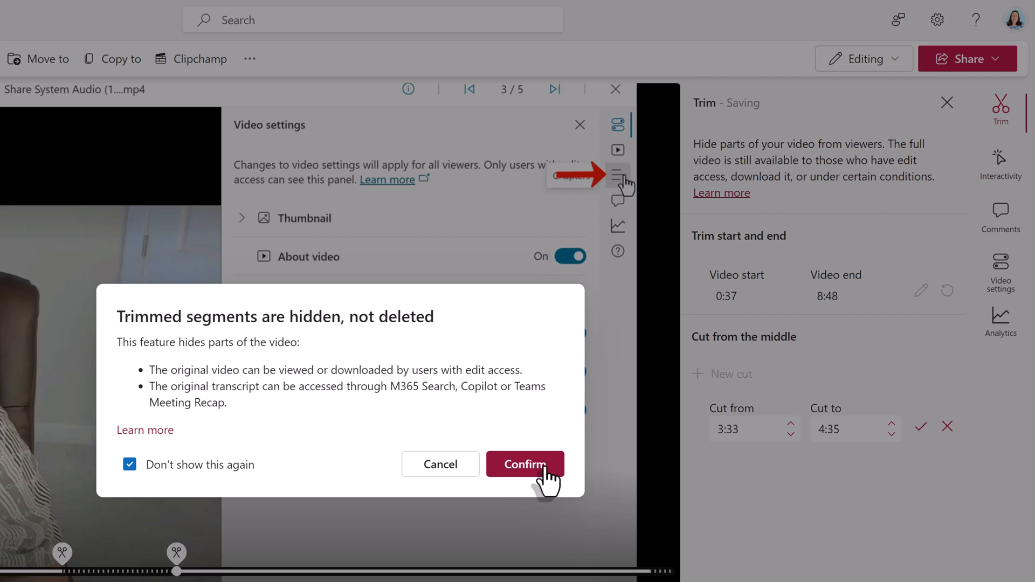
pyautogui.click(512, 465)
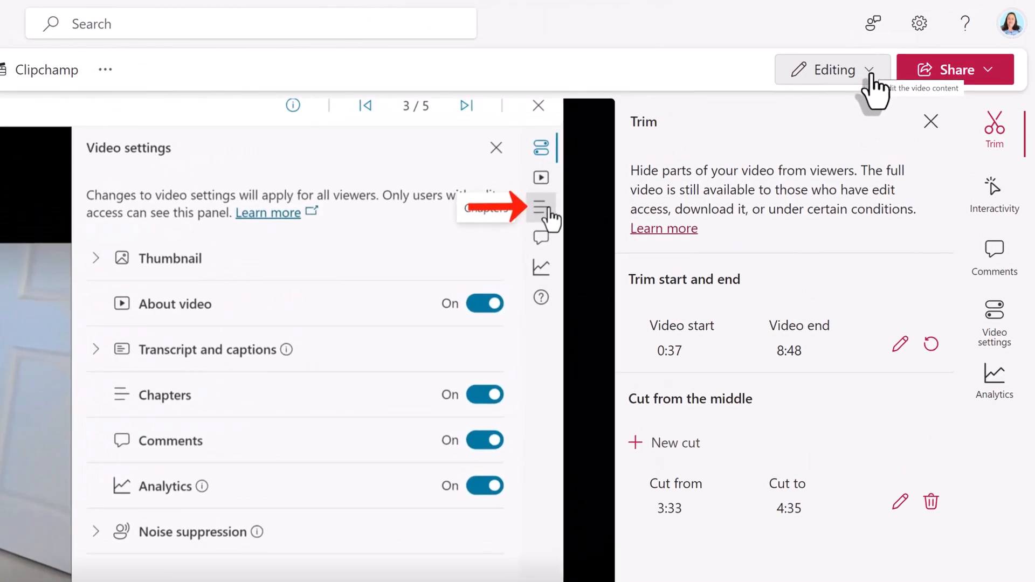
# - Switch the video to viewing mode to preview it with the trims applied
pyautogui.click(872, 76)
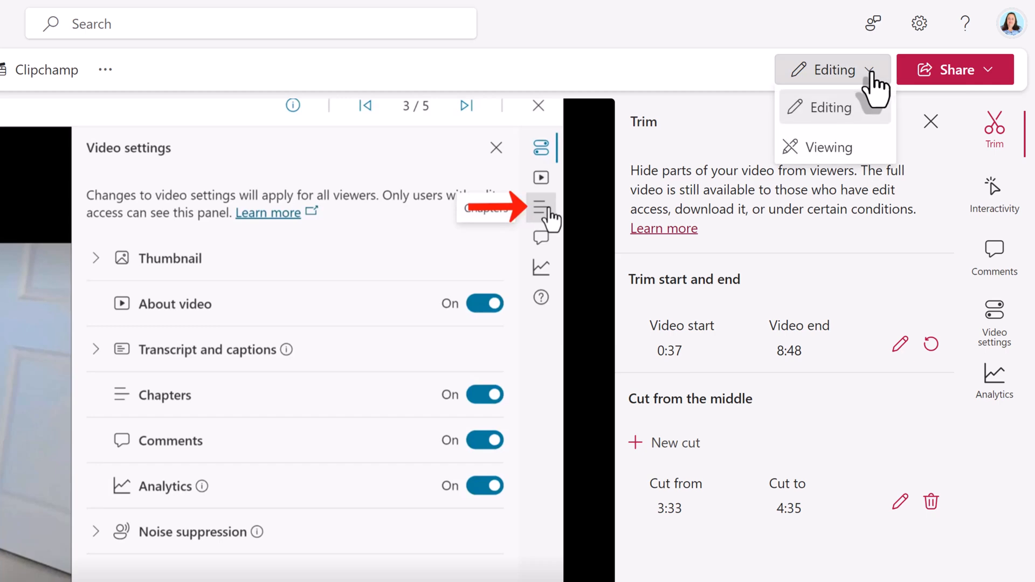
pyautogui.click(833, 154)
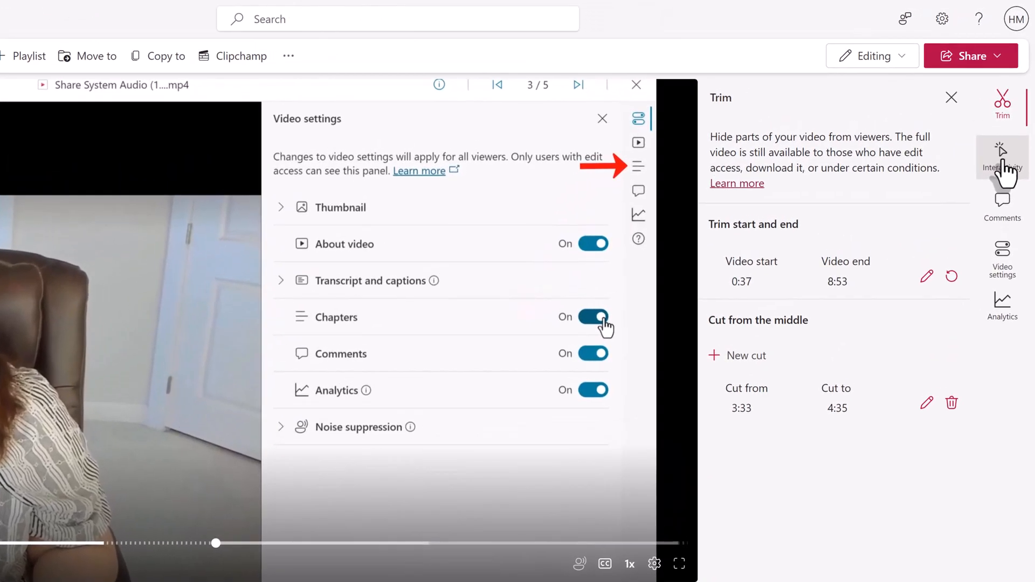
# - Add an interactive form at 4:34 using the copied Microsoft Forms link, review its questions and continue to the video
pyautogui.click(1000, 157)
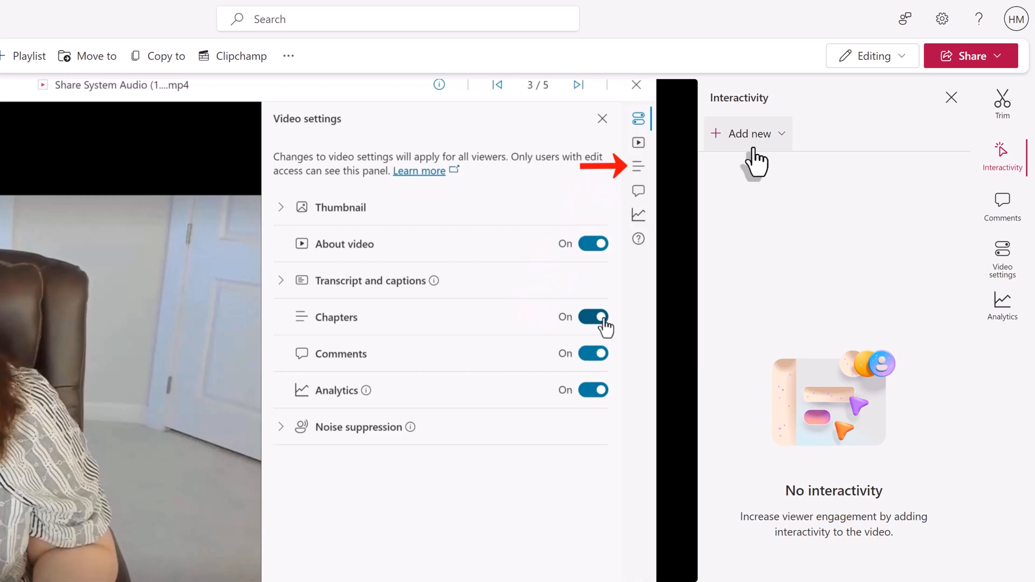
pyautogui.click(781, 135)
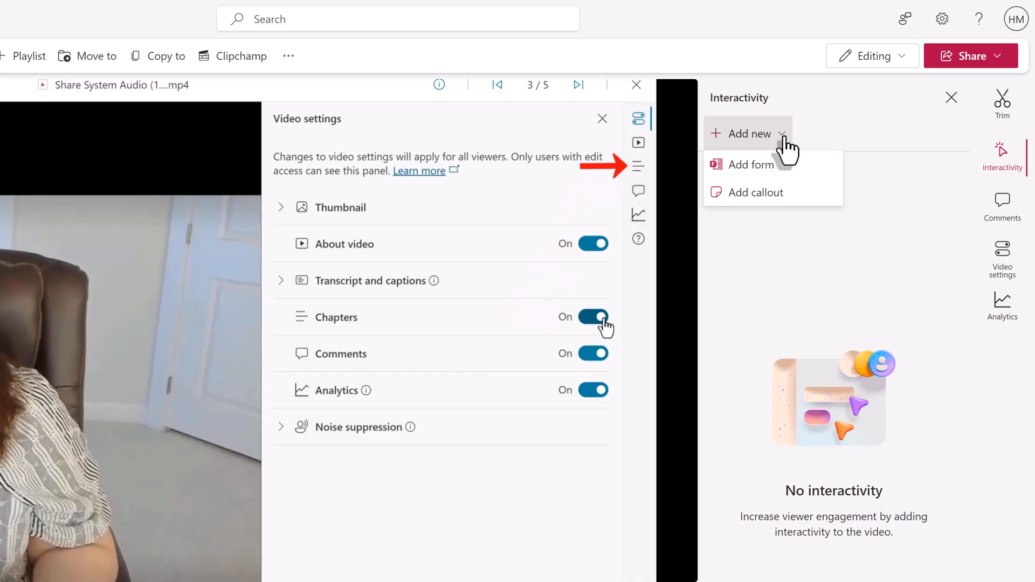
pyautogui.click(763, 171)
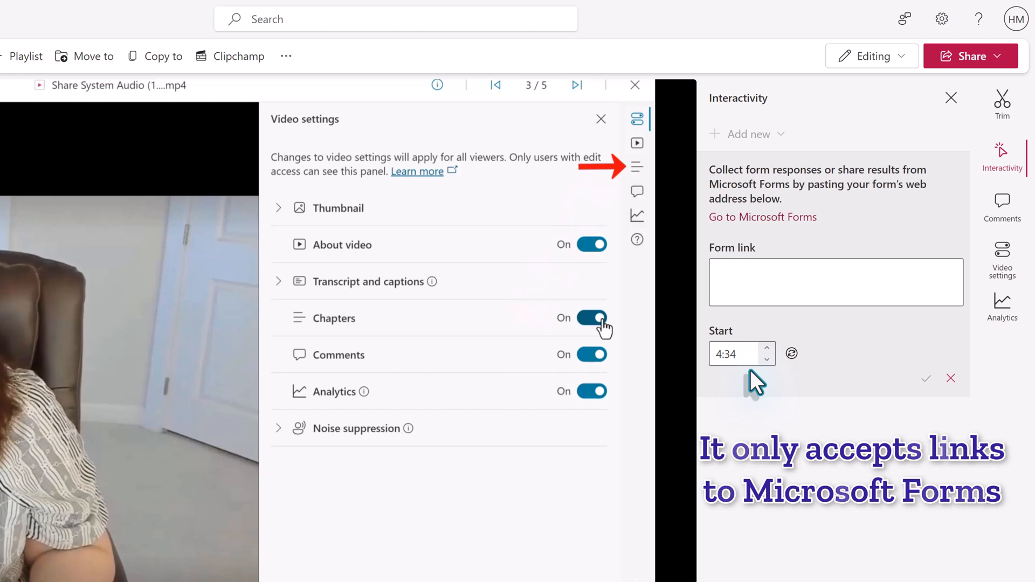
pyautogui.hotkey('ctrl', 'v')
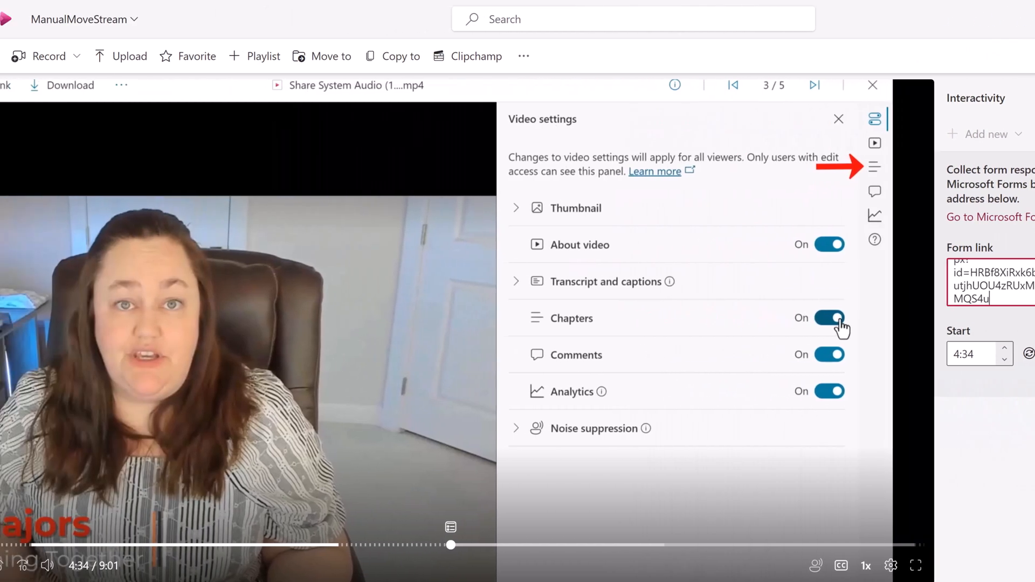
pyautogui.click(926, 382)
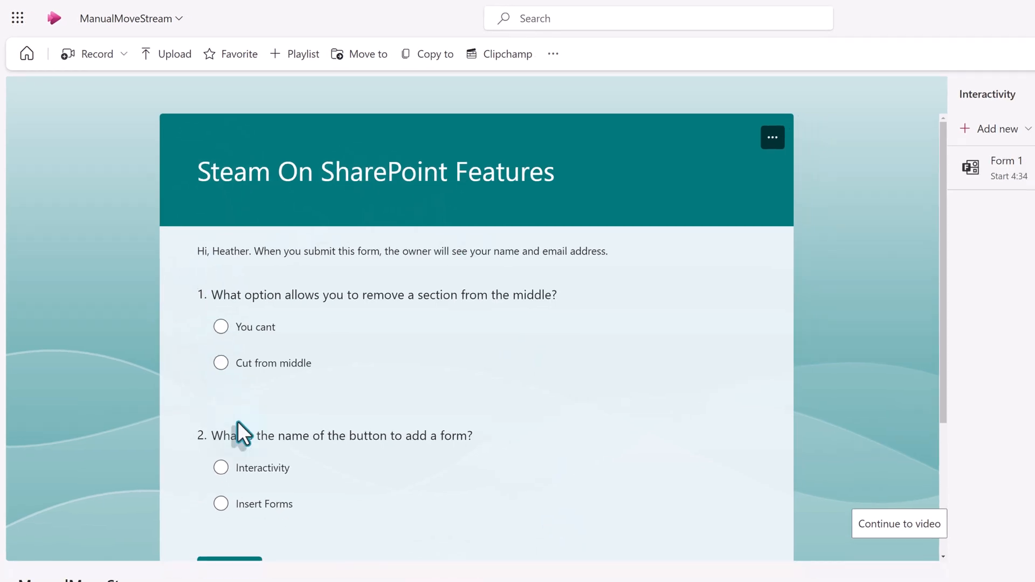
pyautogui.scroll(-2, 578, 505)
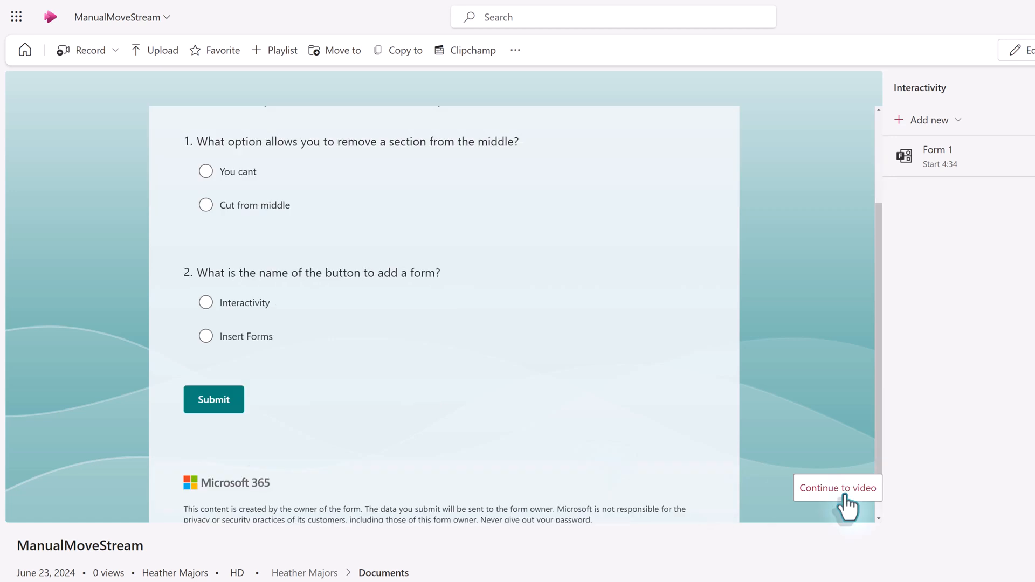
pyautogui.click(845, 497)
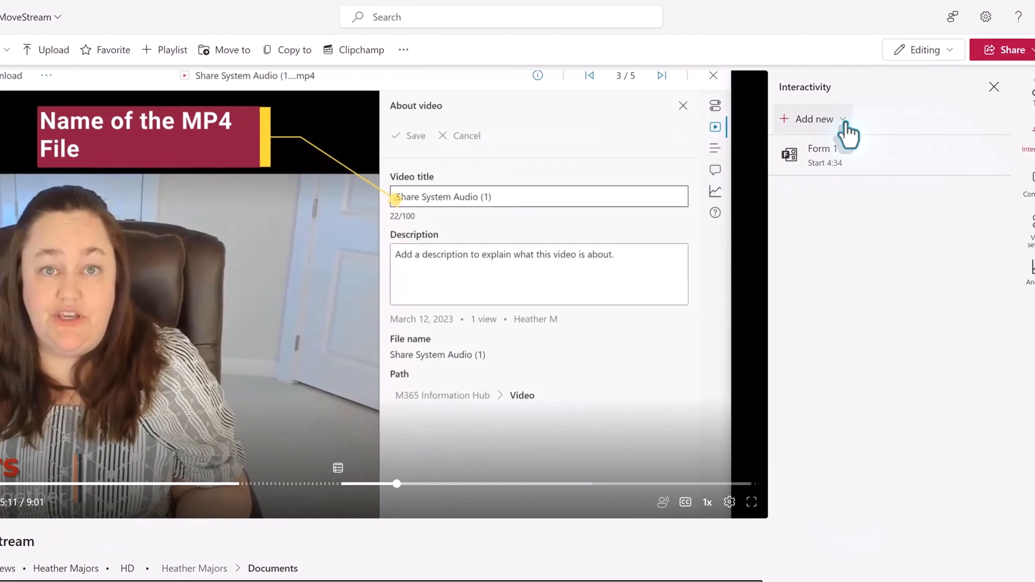
# - Add a callout at 5:11 beside Video title: "Name of the MP4 file. This is going to be a time saver if you get this data up front."
pyautogui.click(953, 123)
pyautogui.click(790, 170)
pyautogui.moveTo(266, 242); pyautogui.dragTo(240, 213)
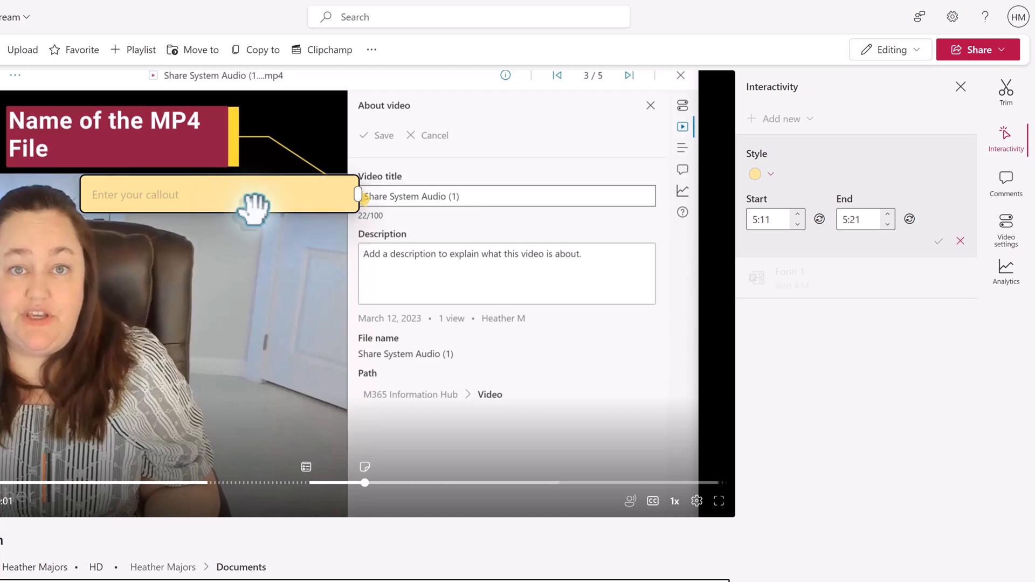
pyautogui.click(150, 196)
pyautogui.write('Name of the MP4')
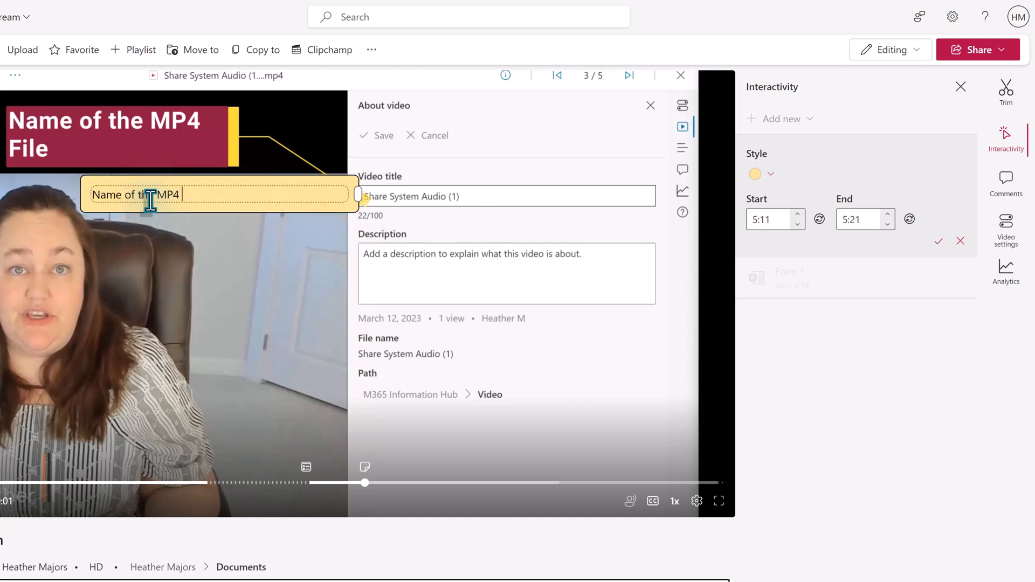
pyautogui.write(' file. This is going to be a time saver if yo')
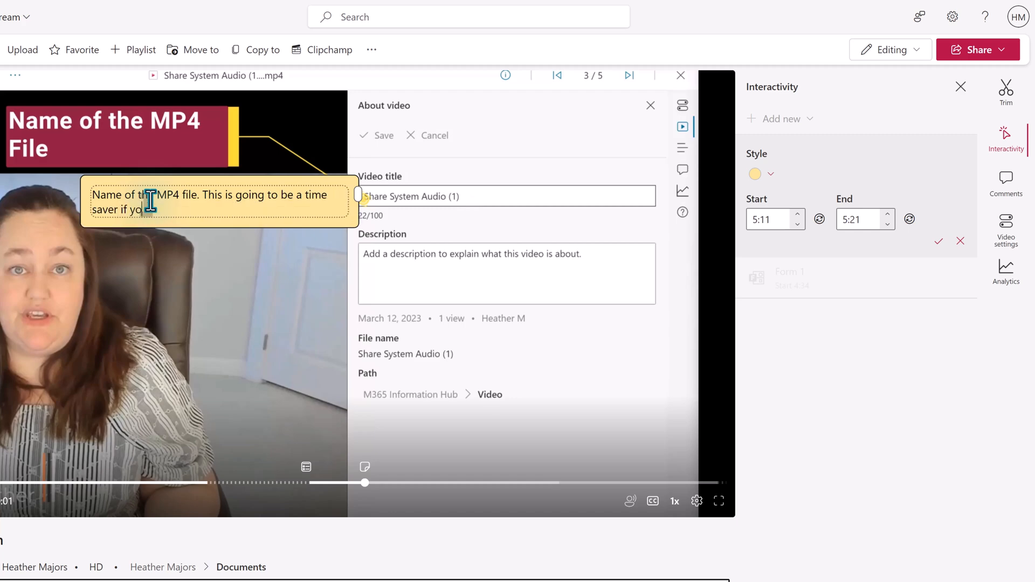
pyautogui.write('u get this data up front.')
pyautogui.click(133, 225)
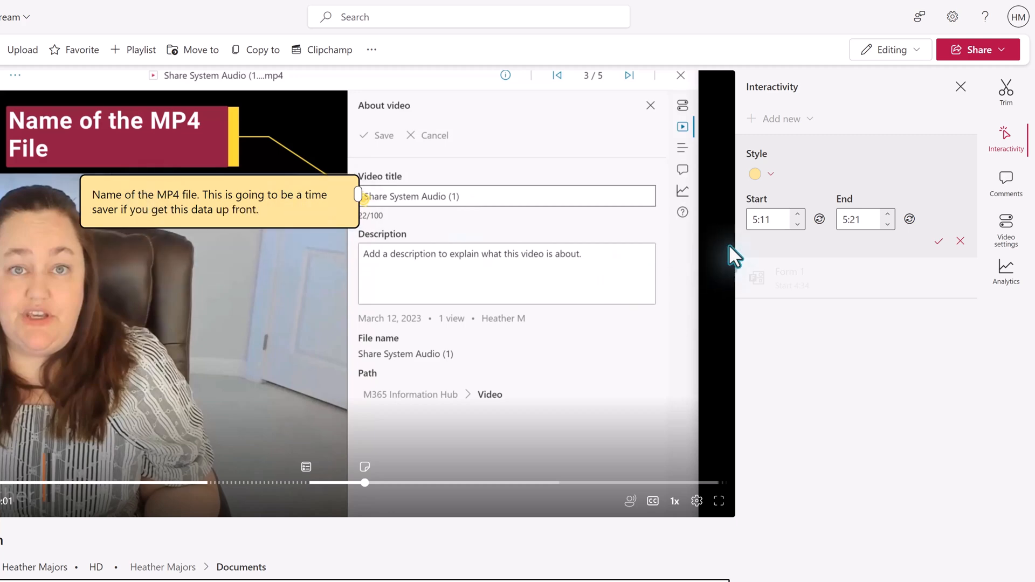
# - Change the callout's colour style to pink, trying the orange swatch first
pyautogui.click(772, 178)
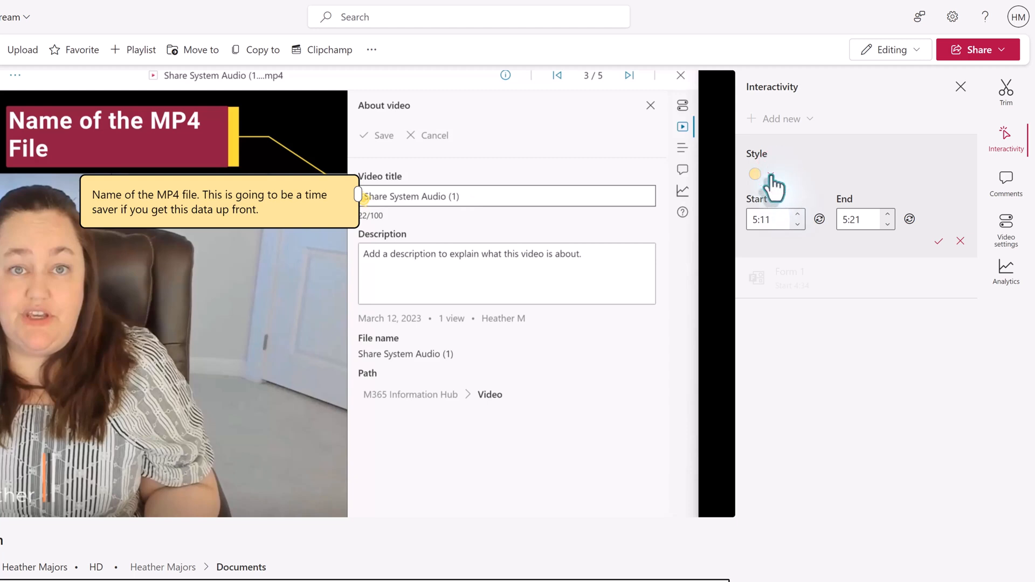
pyautogui.click(772, 180)
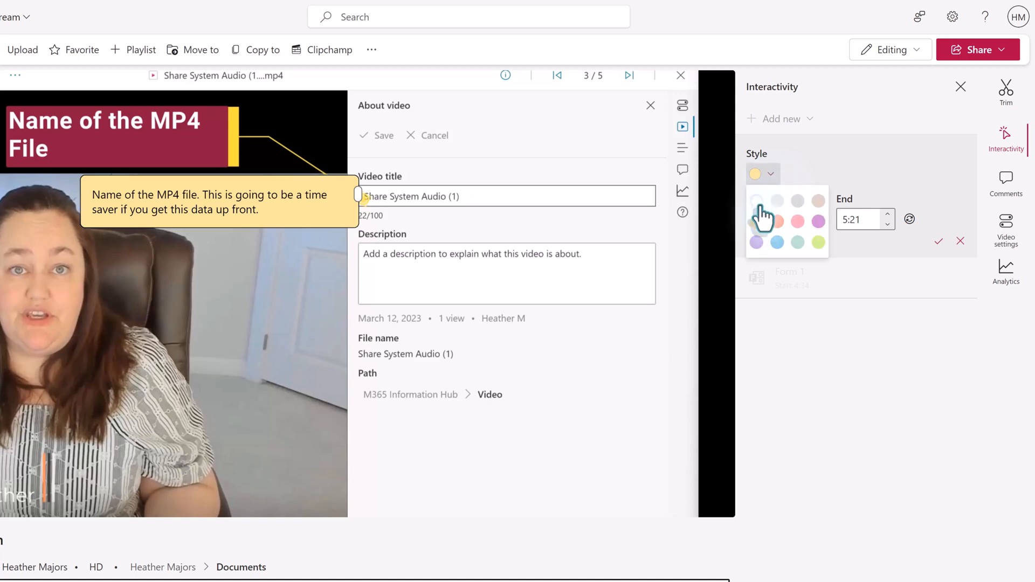
pyautogui.click(777, 222)
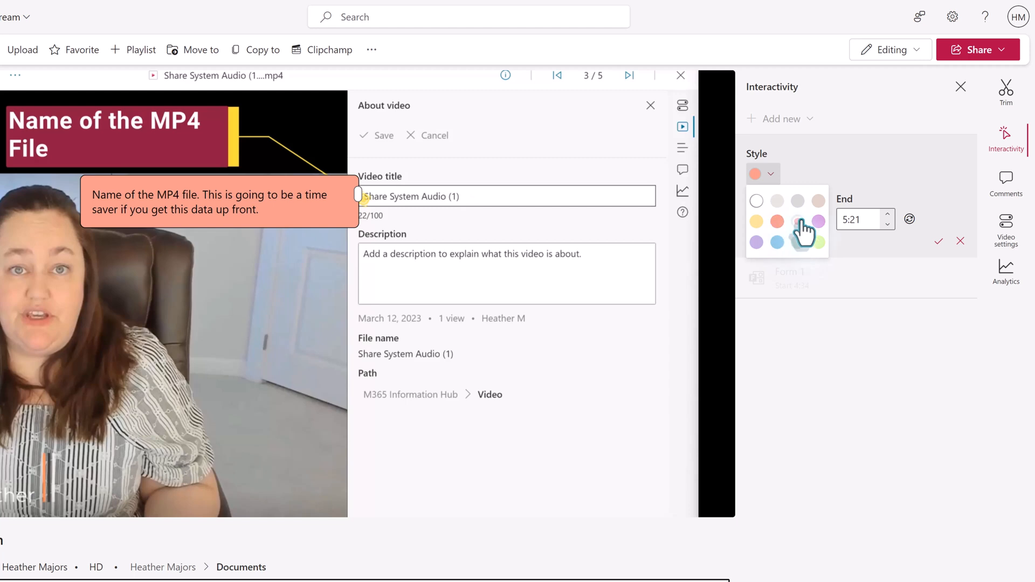
pyautogui.click(798, 222)
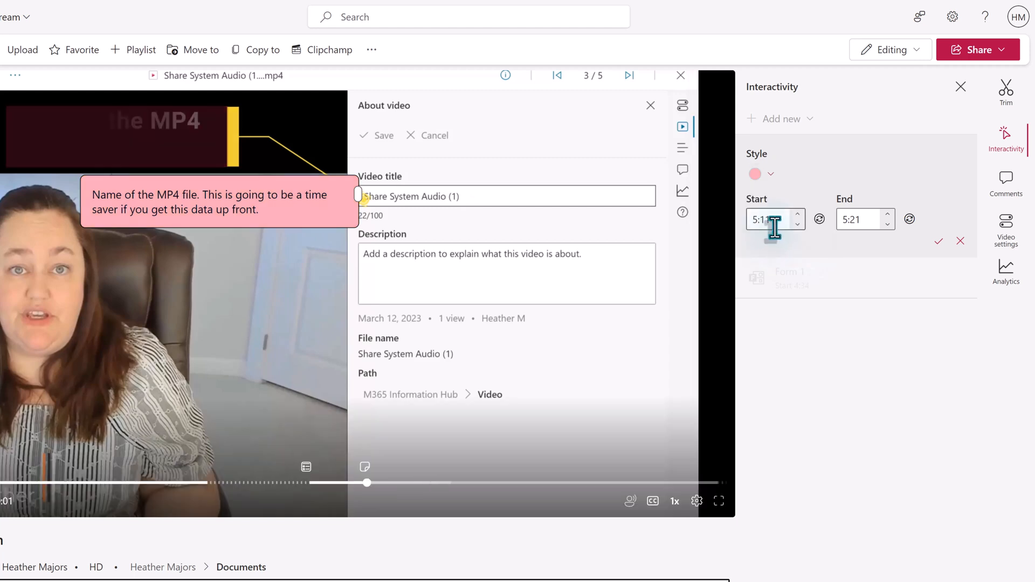
# - Set the callout's end time to 5:25 and save the callout
pyautogui.click(865, 221)
pyautogui.doubleClick(860, 221)
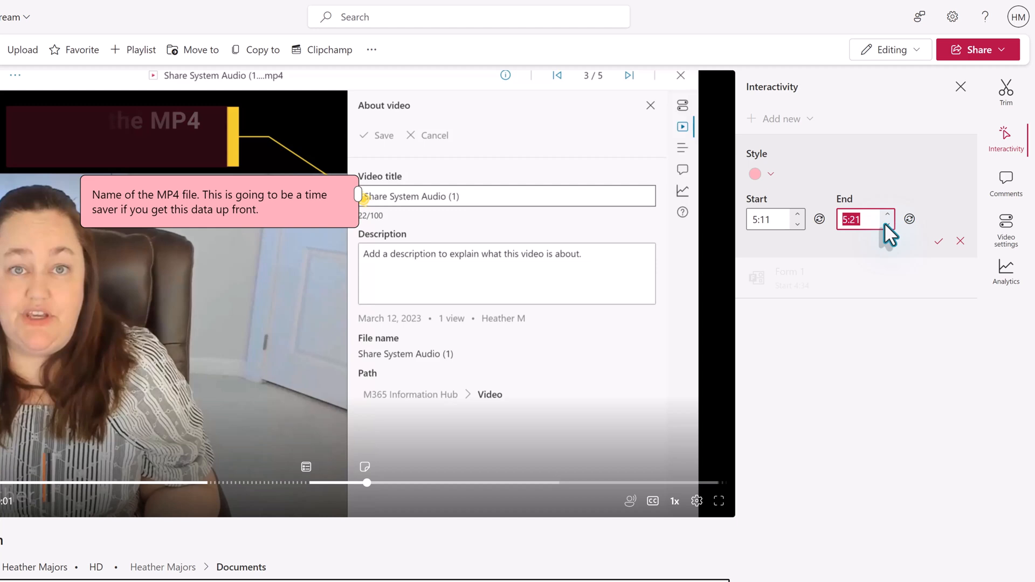
pyautogui.click(860, 220)
pyautogui.click(938, 242)
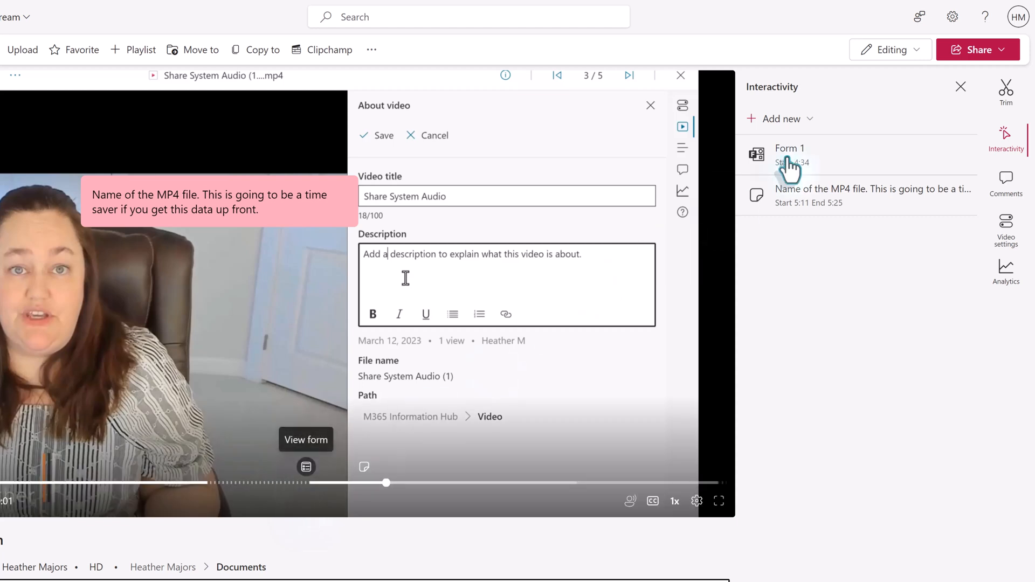
# - Switch the video to viewing mode, open the callout from its timeline marker to check its text, and close it
pyautogui.click(917, 50)
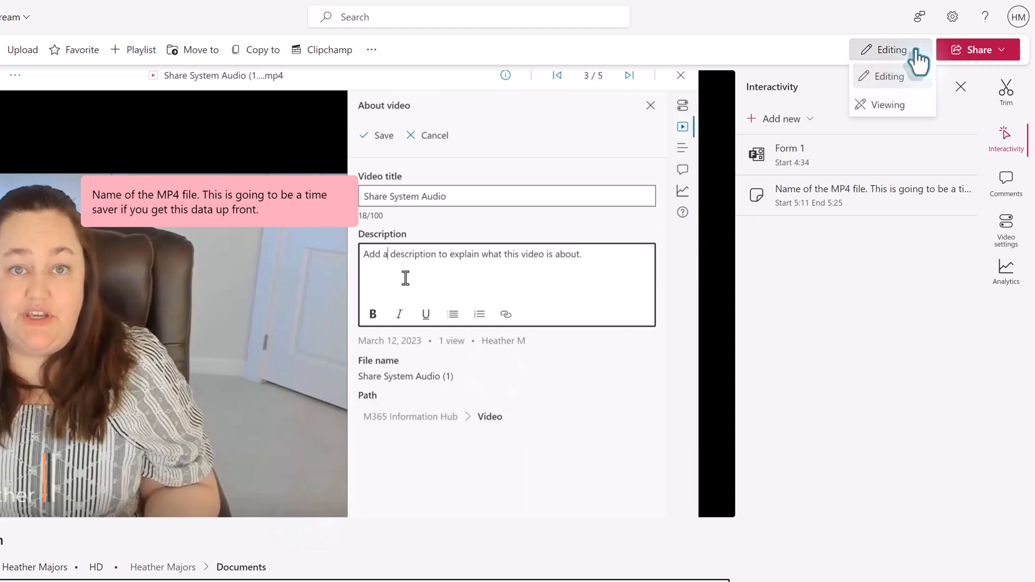
pyautogui.click(879, 106)
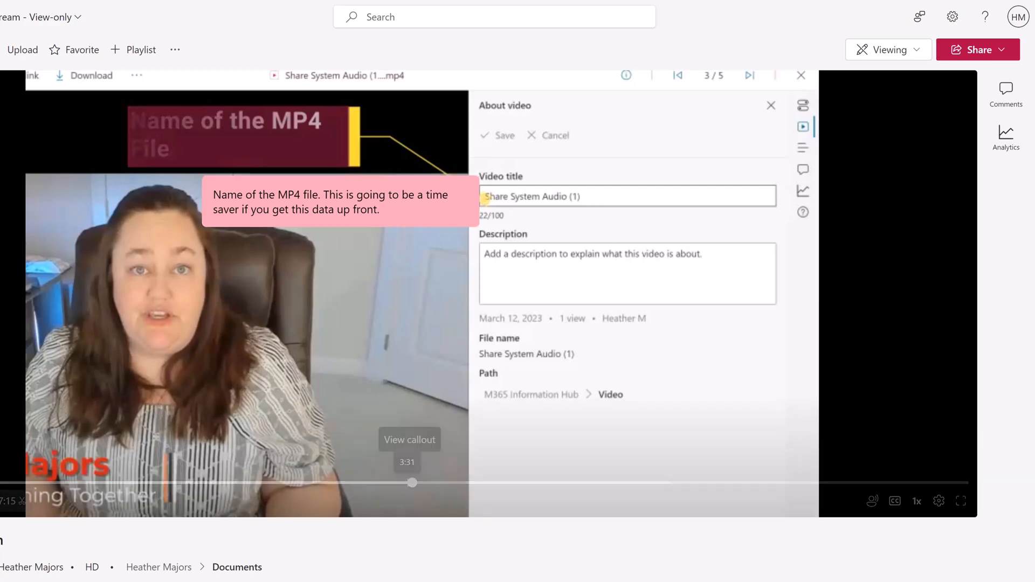
pyautogui.moveTo(414, 483)
pyautogui.mouseDown()
pyautogui.moveTo(351, 482)
pyautogui.moveTo(409, 482)
pyautogui.mouseUp()
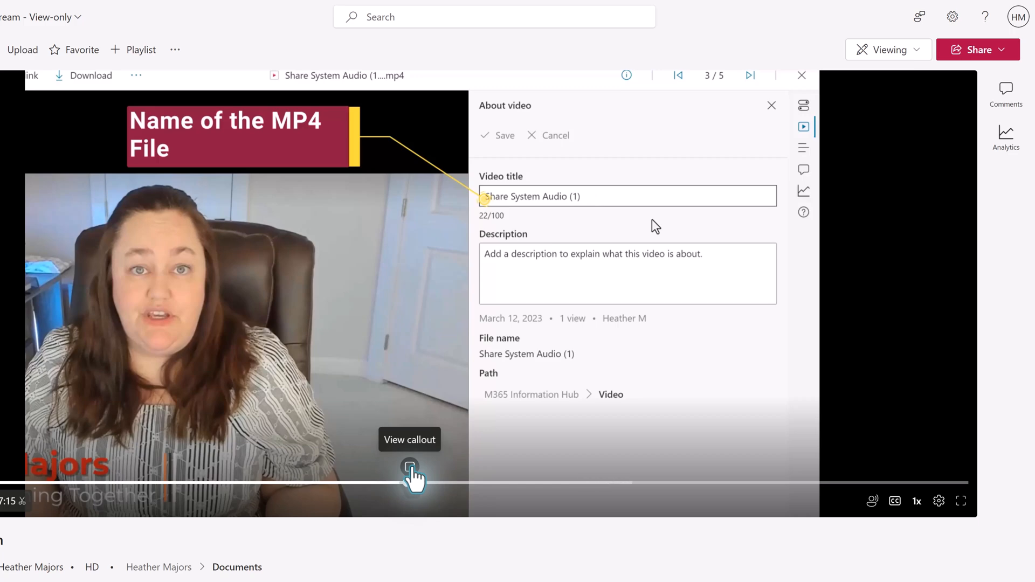
pyautogui.click(409, 467)
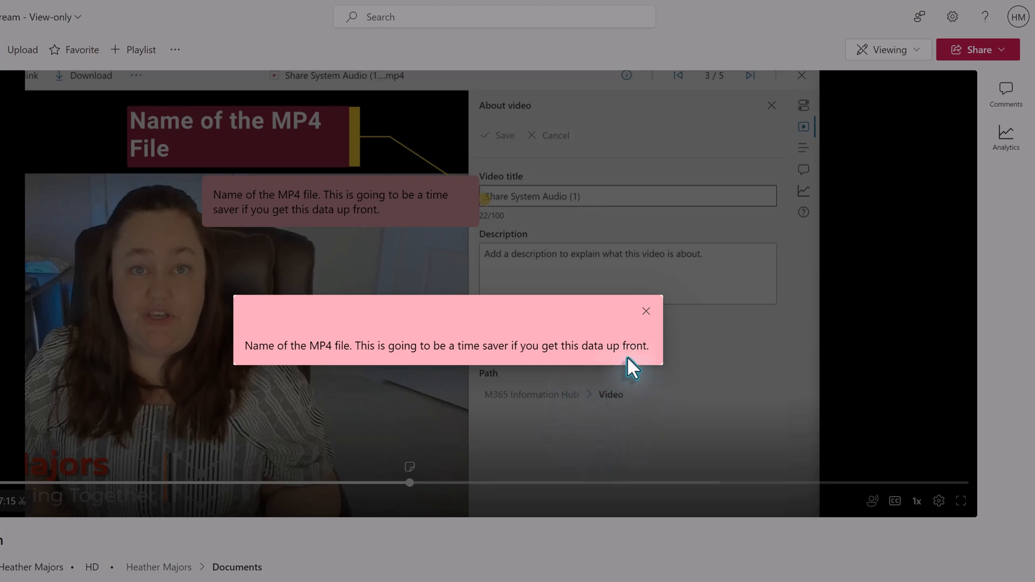
pyautogui.click(649, 315)
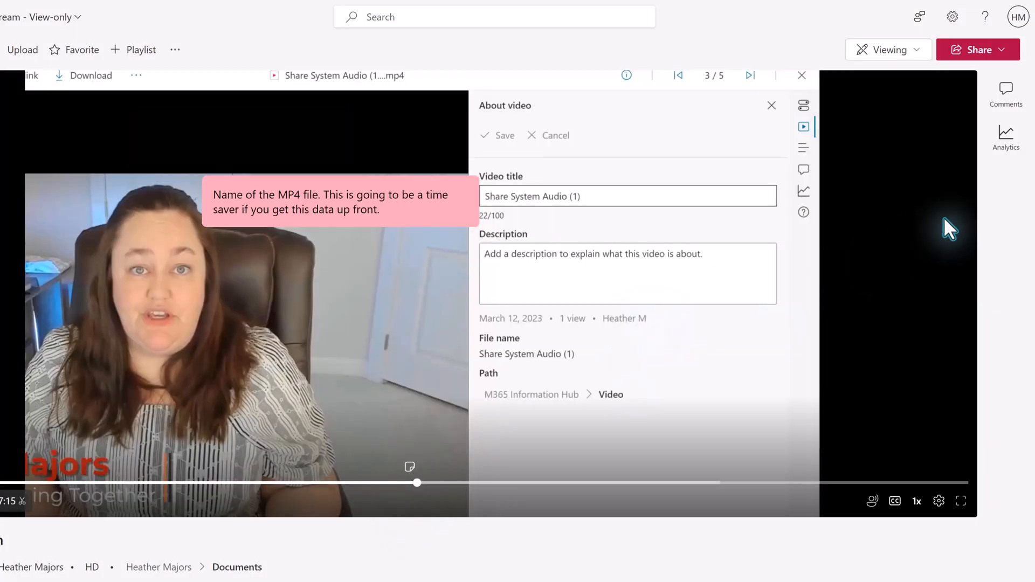